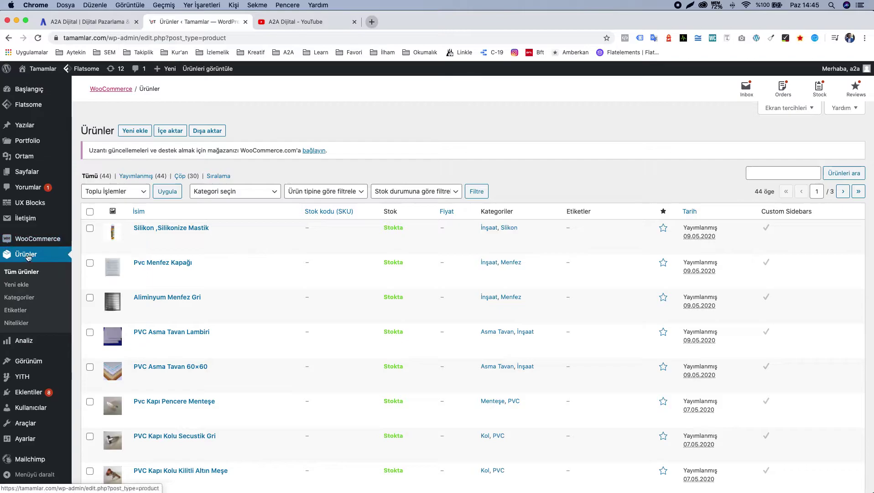
# Open the full product list and dismiss the Facebook setup and plugin update notices.
pyautogui.scroll(5, 10, 244)
pyautogui.scroll(-3, 86, 286)
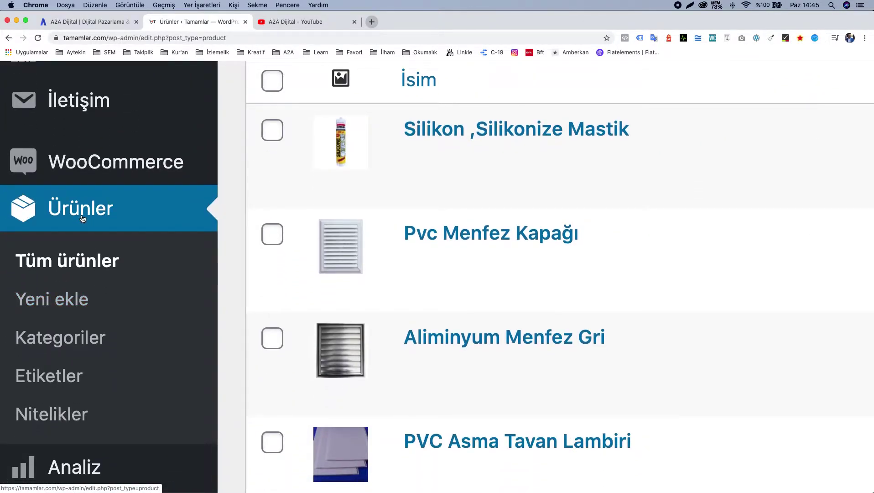
pyautogui.scroll(-5, 83, 219)
pyautogui.click(21, 256)
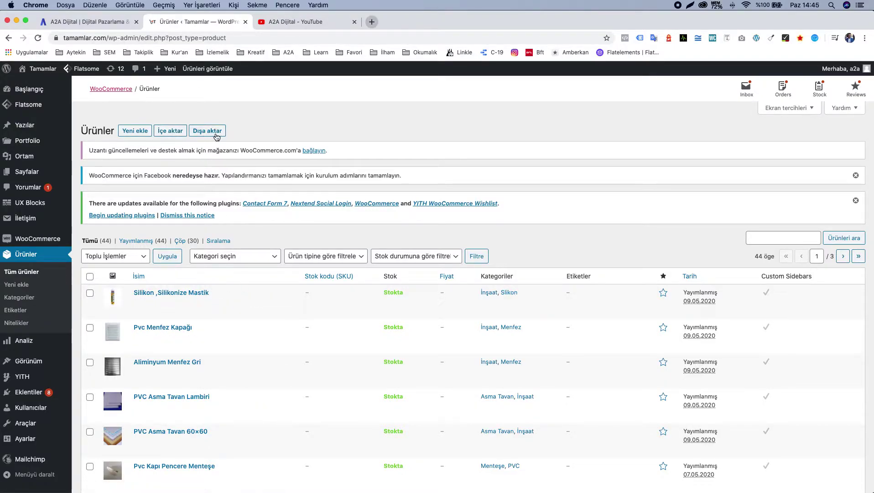
pyautogui.click(856, 175)
pyautogui.click(857, 181)
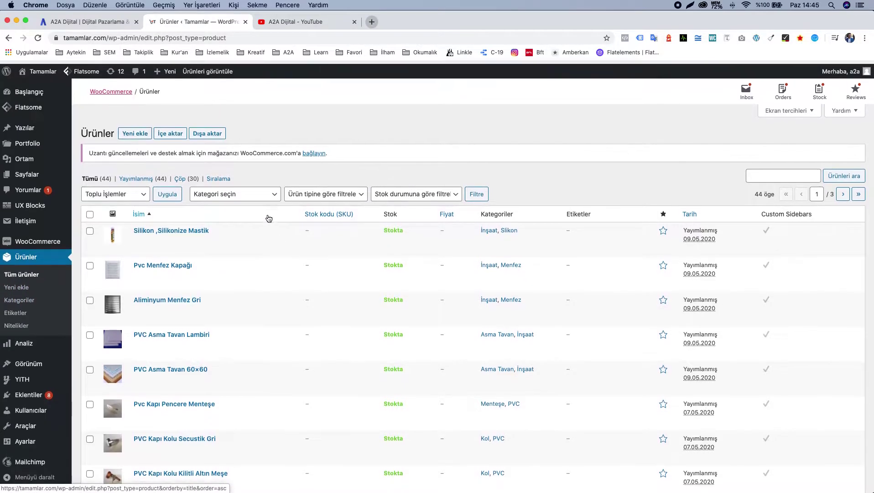
# Start a new product and review its name, description and product data fields.
pyautogui.click(138, 131)
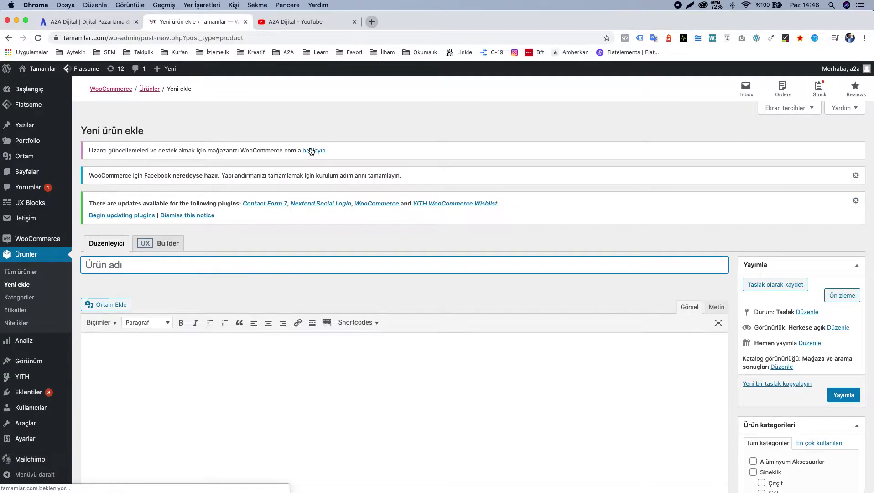
pyautogui.scroll(-1, 291, 277)
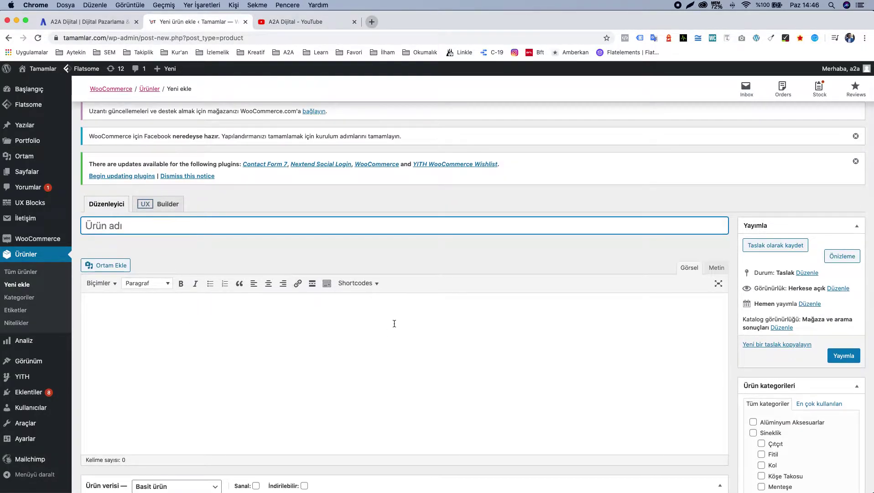
pyautogui.scroll(-1, 393, 323)
pyautogui.scroll(2, 390, 320)
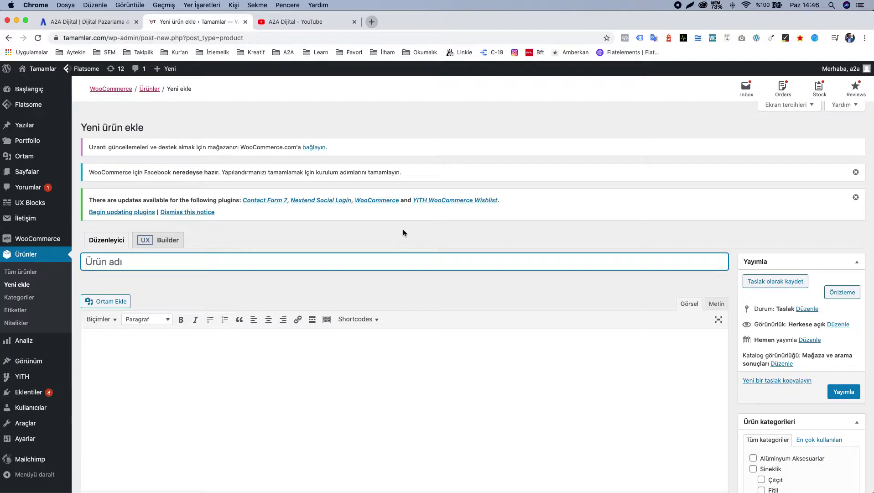
pyautogui.scroll(-1, 403, 228)
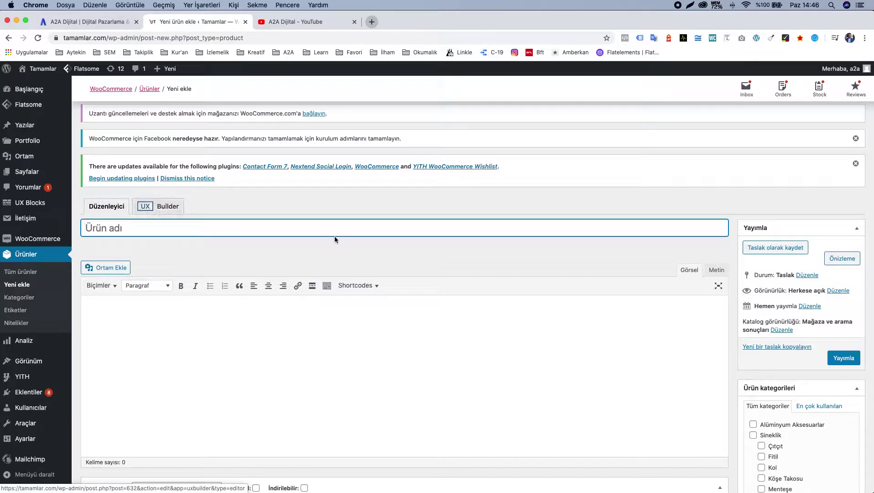
pyautogui.scroll(-1, 335, 235)
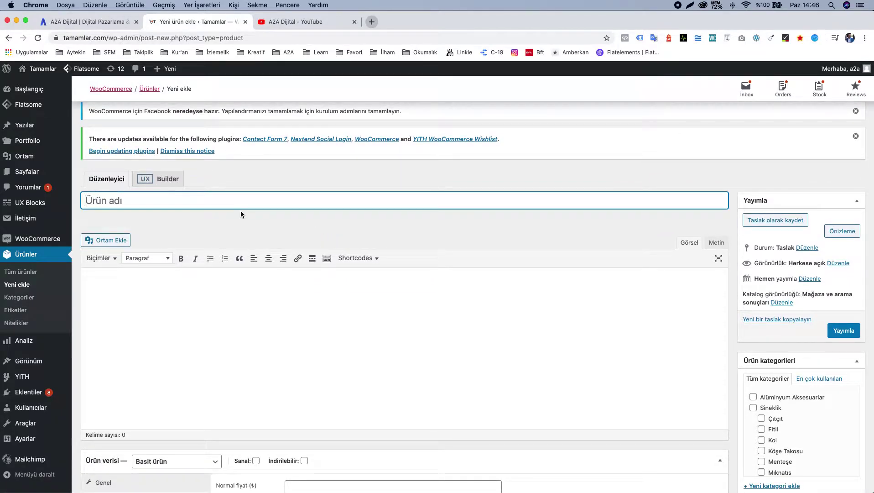
pyautogui.scroll(-1, 270, 218)
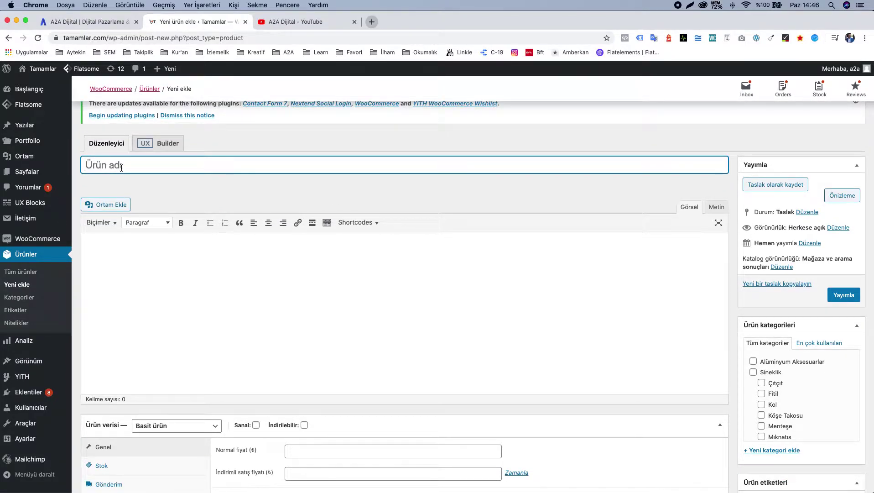
pyautogui.scroll(-1, 195, 277)
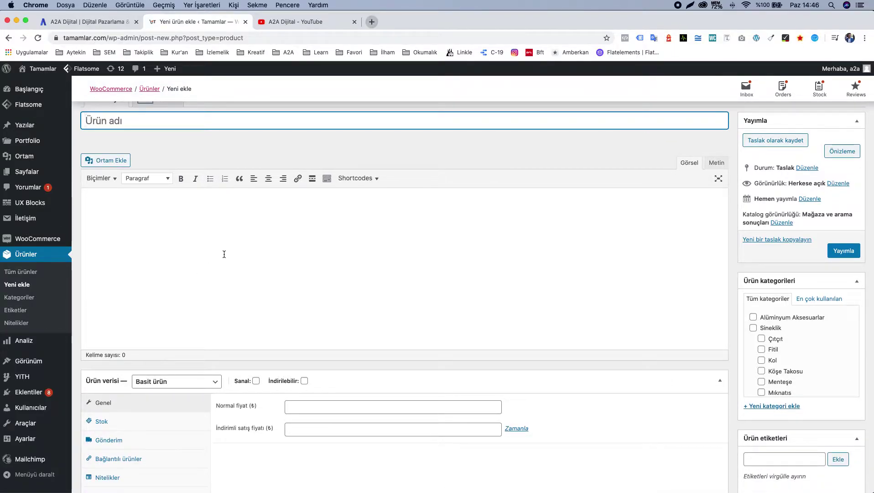
# Enter the heading "Ürün Özellikleri" in Başlık 2 format in the product description.
pyautogui.click(249, 242)
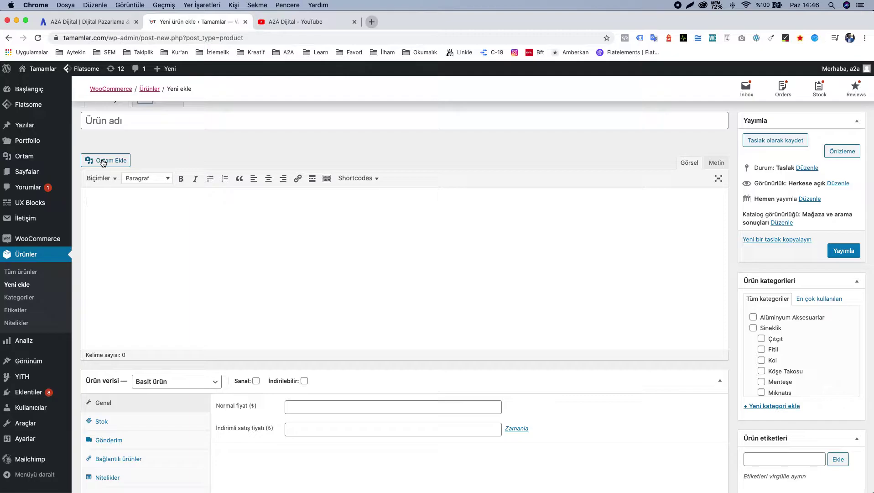
pyautogui.click(210, 178)
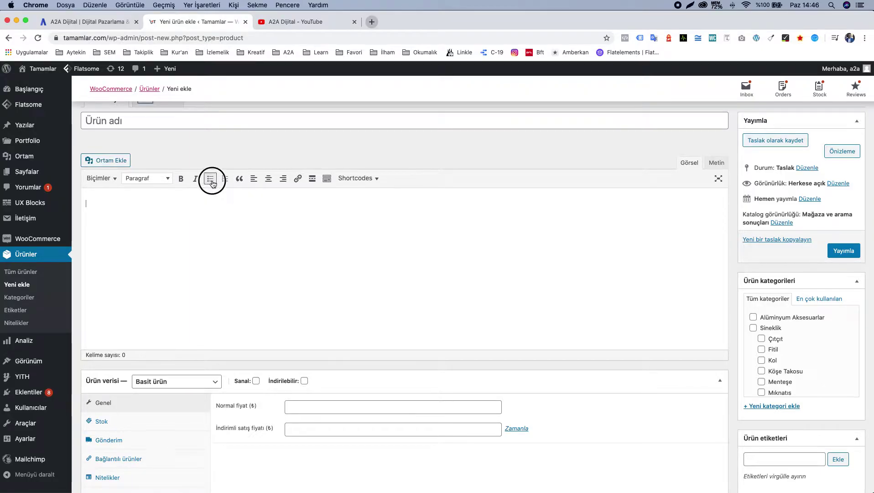
pyautogui.press('BackSpace')
pyautogui.click(151, 178)
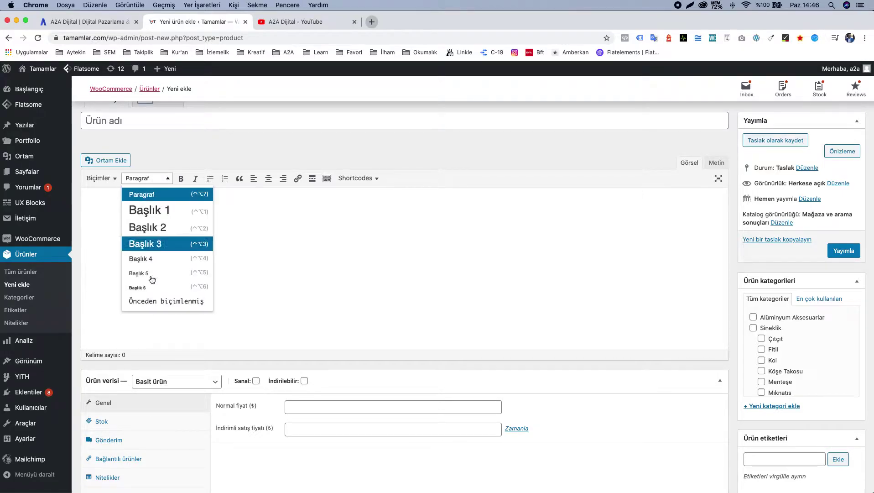
pyautogui.click(171, 234)
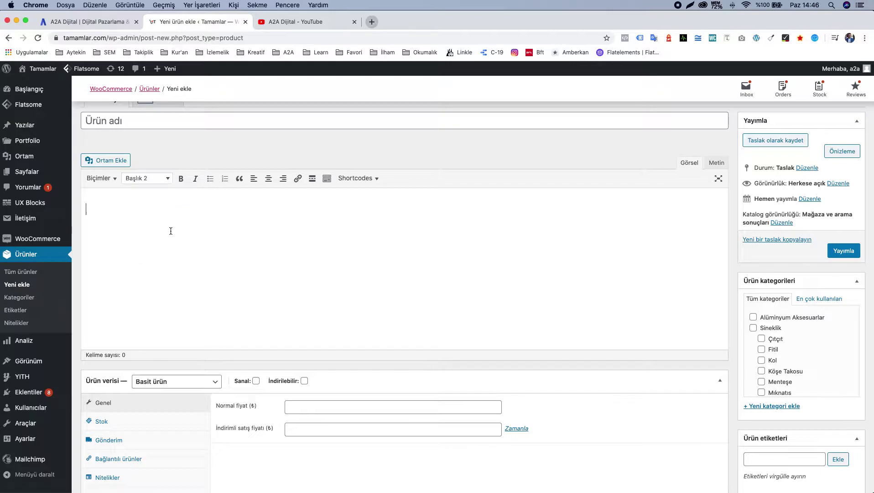
pyautogui.write('Ürün Özell')
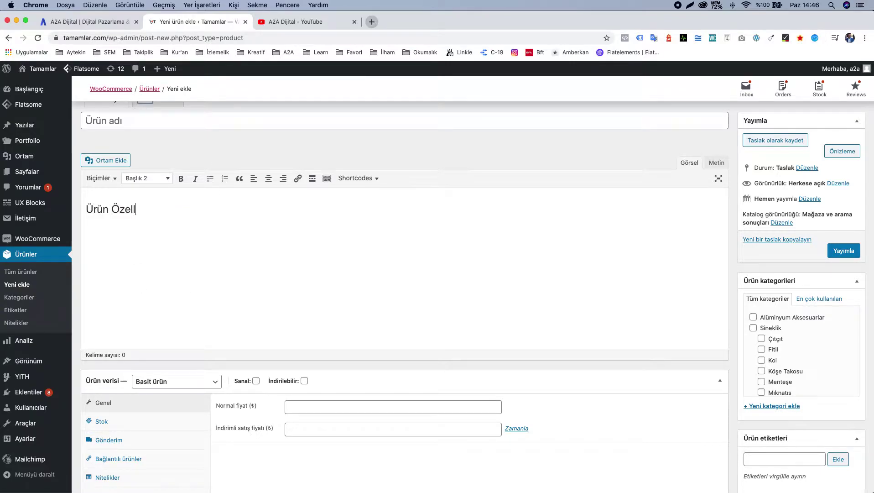
pyautogui.write('ikleri')
pyautogui.press('Return')
# Add a numbered list with "Özellik 1" and "Özellik 2" under the heading, and clear the whole description.
pyautogui.click(224, 178)
pyautogui.write('Özellik 1')
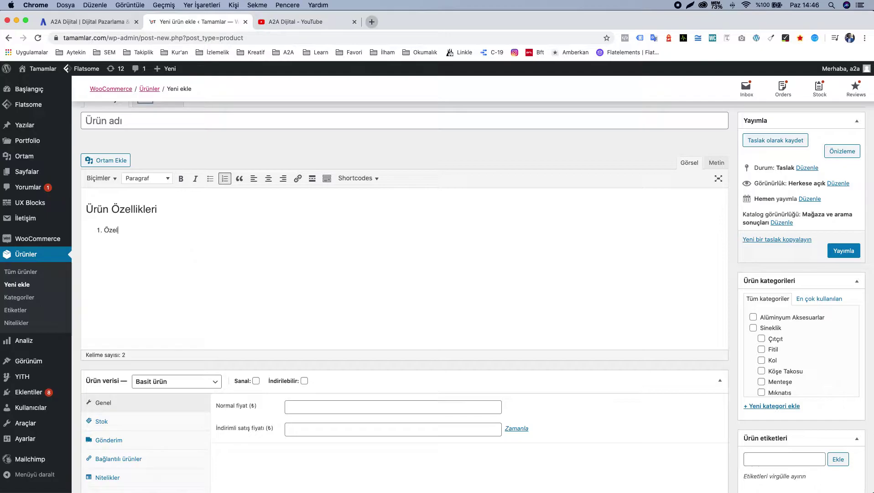
pyautogui.press('Return')
pyautogui.write('Özellik 2')
pyautogui.press('super+a')
pyautogui.press('BackSpace')
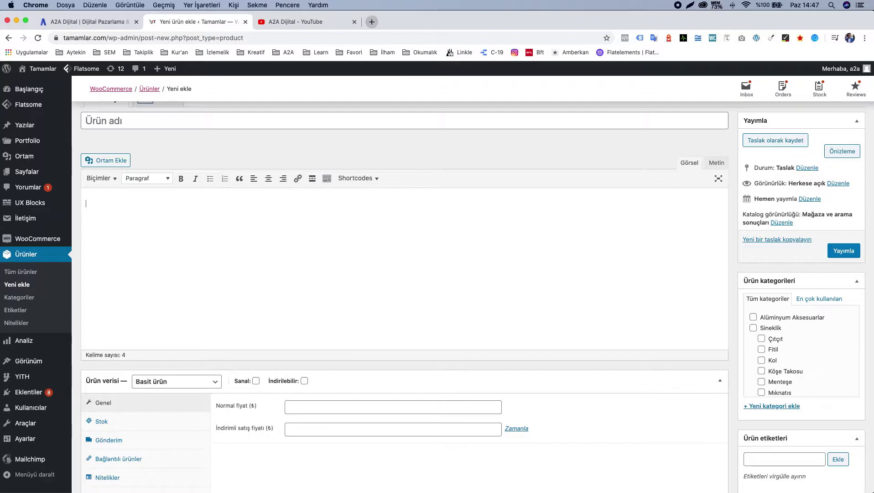
# Turn the product's İndirilebilir option on and off, and do the same with the Sanal option.
pyautogui.scroll(-3, 233, 288)
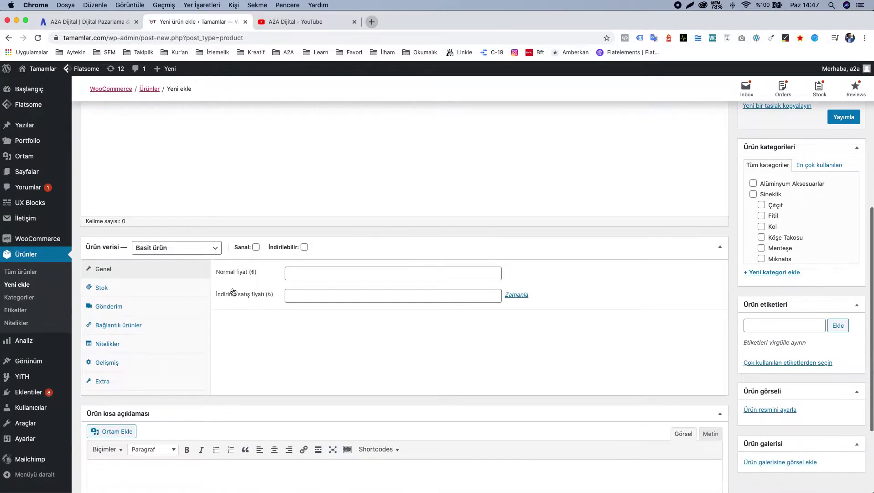
pyautogui.scroll(3, 534, 215)
pyautogui.scroll(-1, 535, 215)
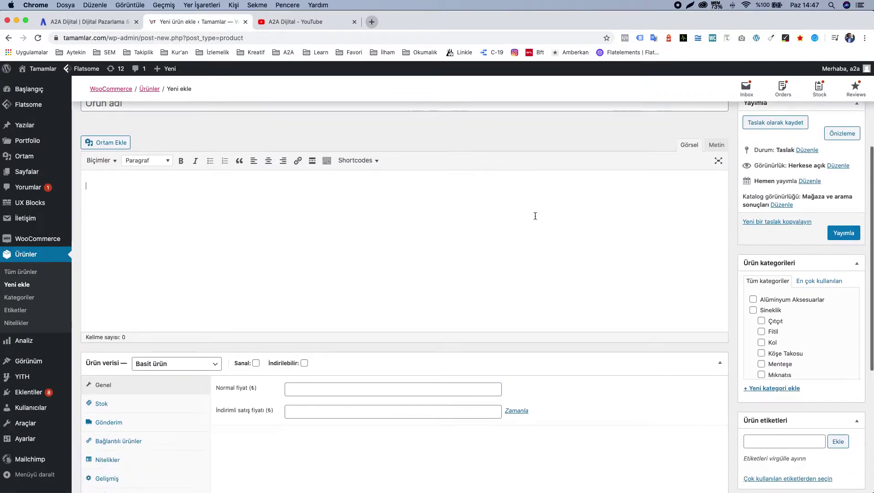
pyautogui.scroll(-3, 455, 230)
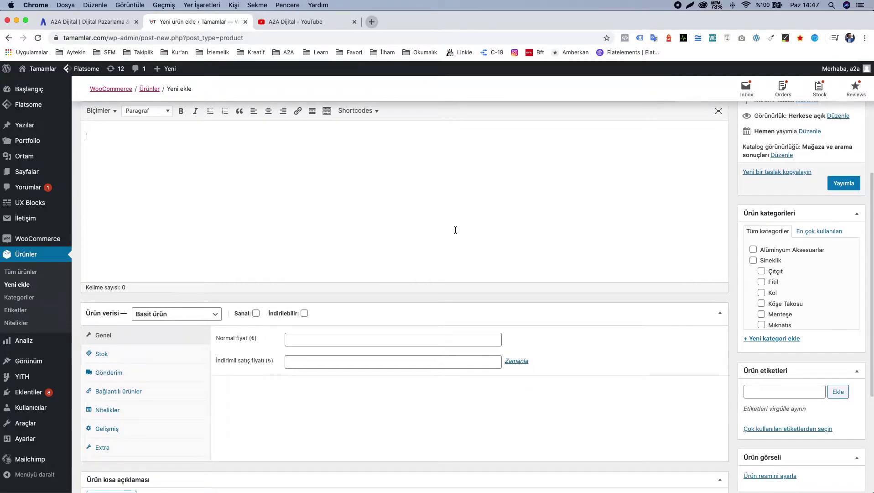
pyautogui.scroll(-2, 455, 230)
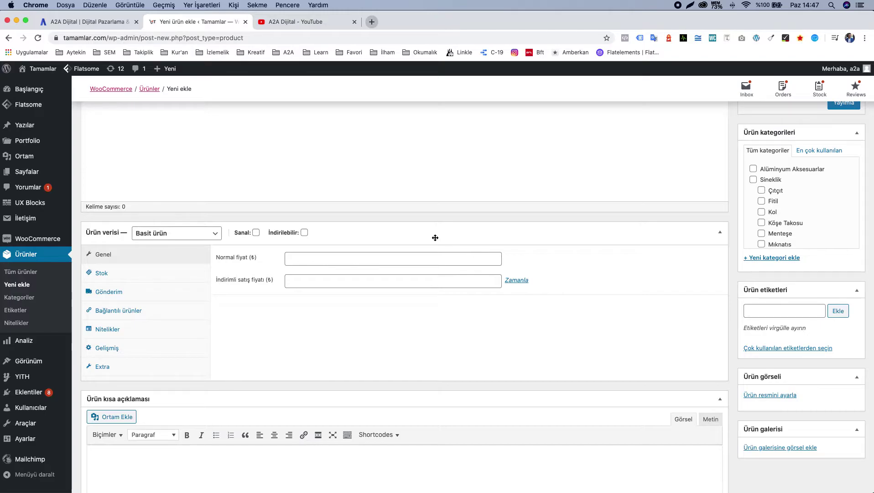
pyautogui.click(304, 233)
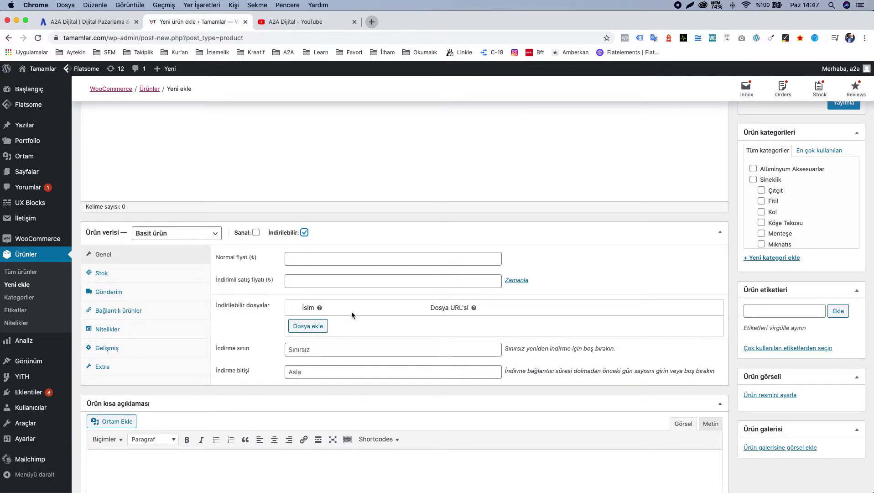
pyautogui.click(305, 232)
pyautogui.click(256, 232)
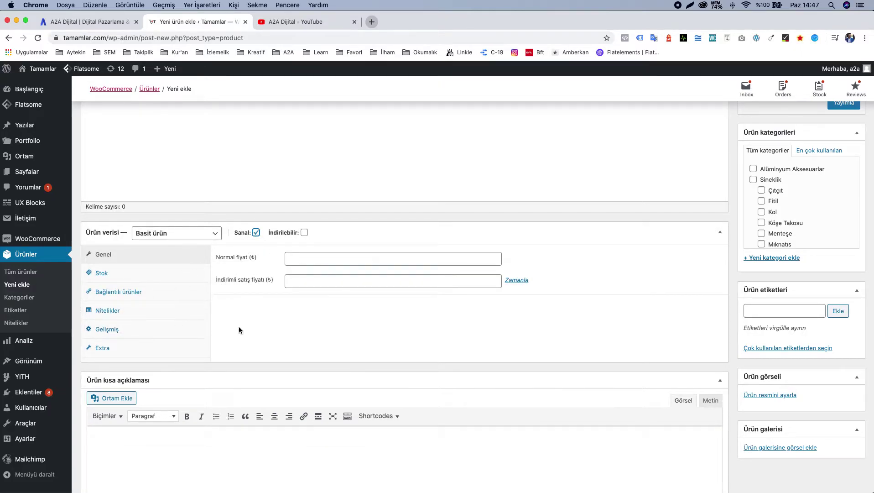
pyautogui.click(256, 233)
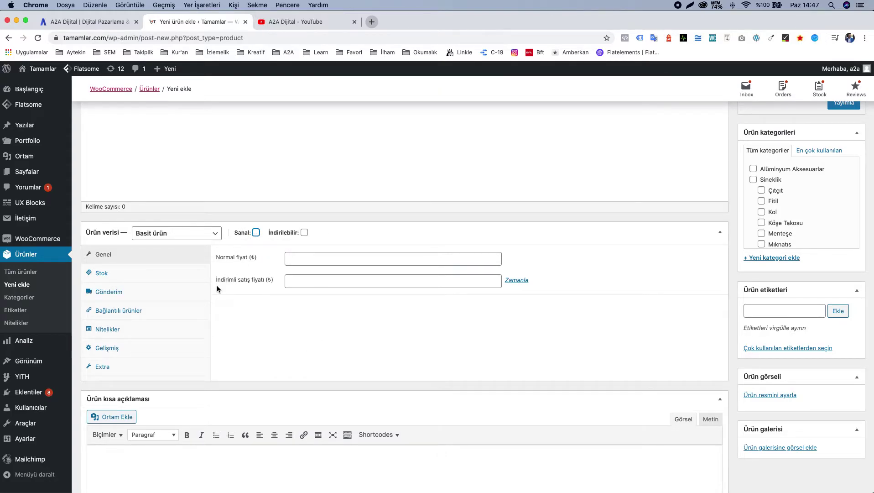
# Try the product types Harici / Bağlantılı ürün and Varyasyonlu ürün, and return the type to Basit ürün.
pyautogui.click(190, 233)
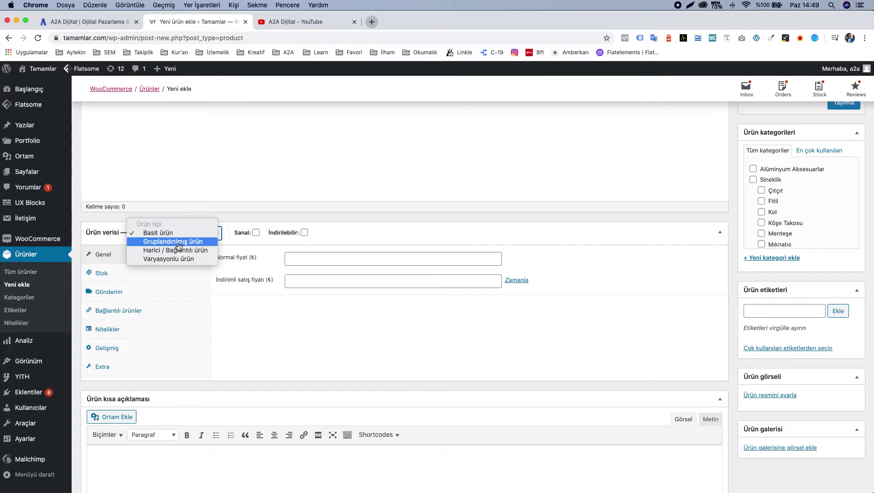
pyautogui.click(179, 250)
pyautogui.click(189, 233)
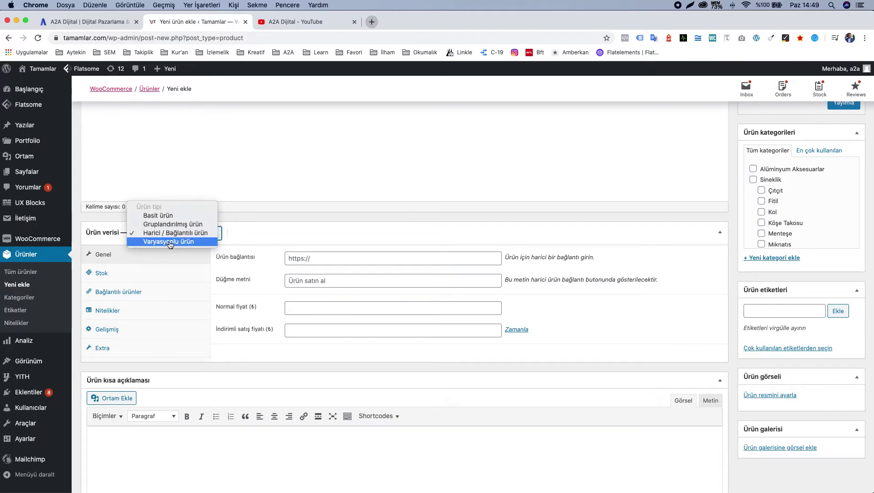
pyautogui.click(169, 242)
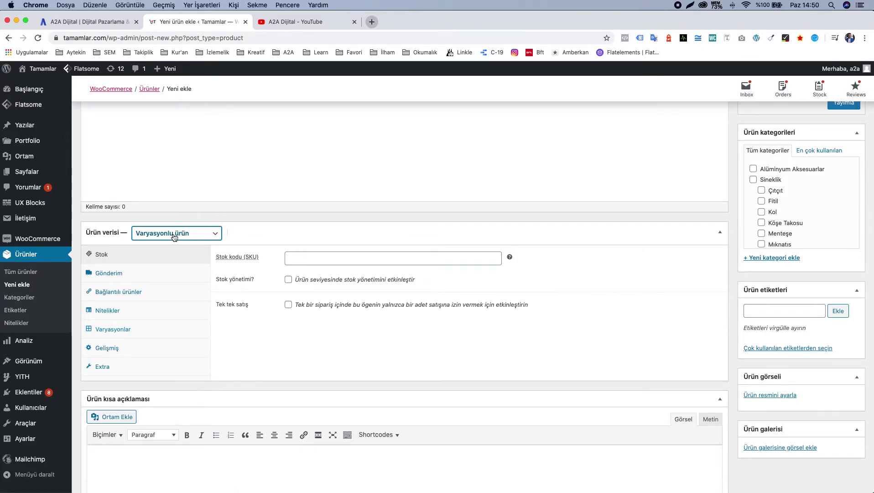
pyautogui.scroll(-1, 368, 255)
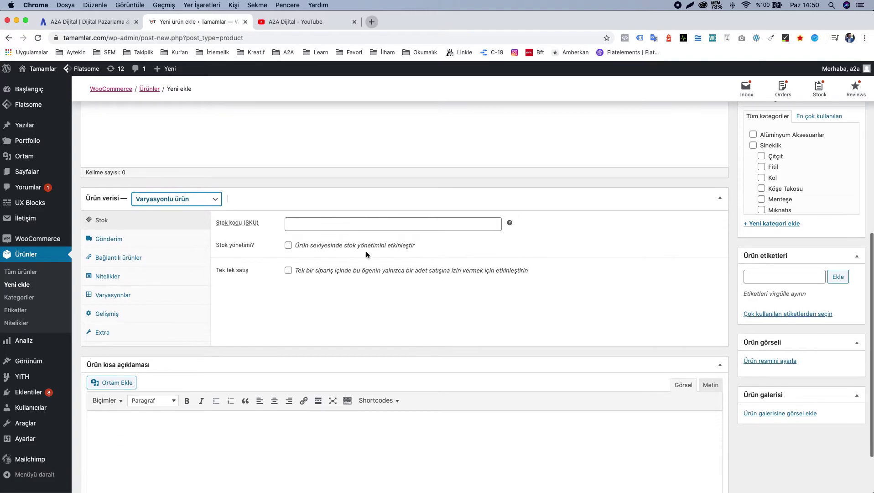
pyautogui.click(186, 200)
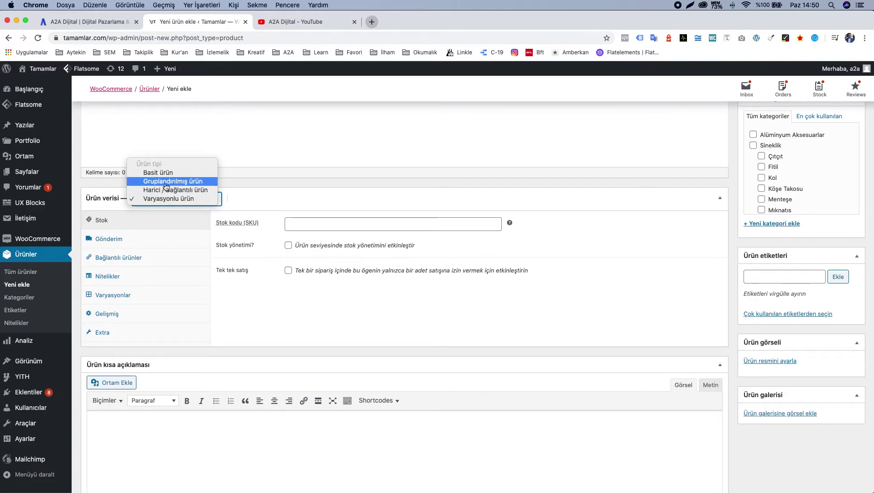
pyautogui.click(164, 173)
# Collapse the product data section and place the cursor in the empty short description editor.
pyautogui.click(482, 202)
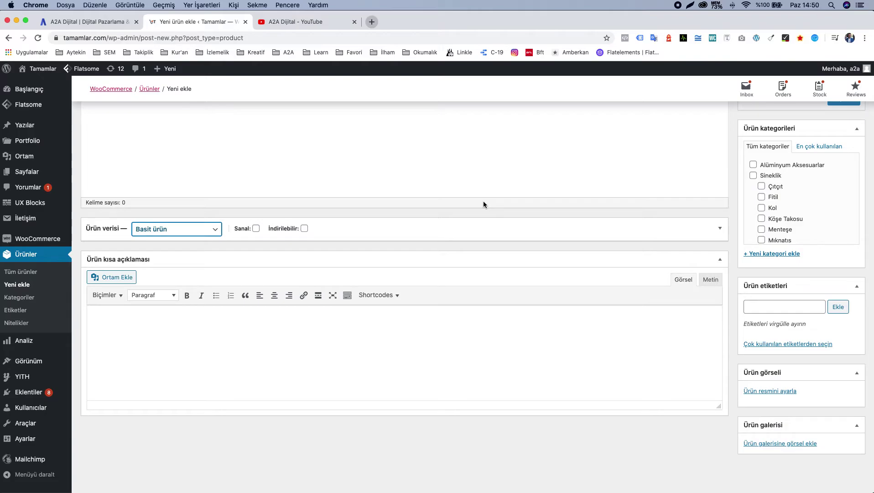
pyautogui.scroll(10, 483, 203)
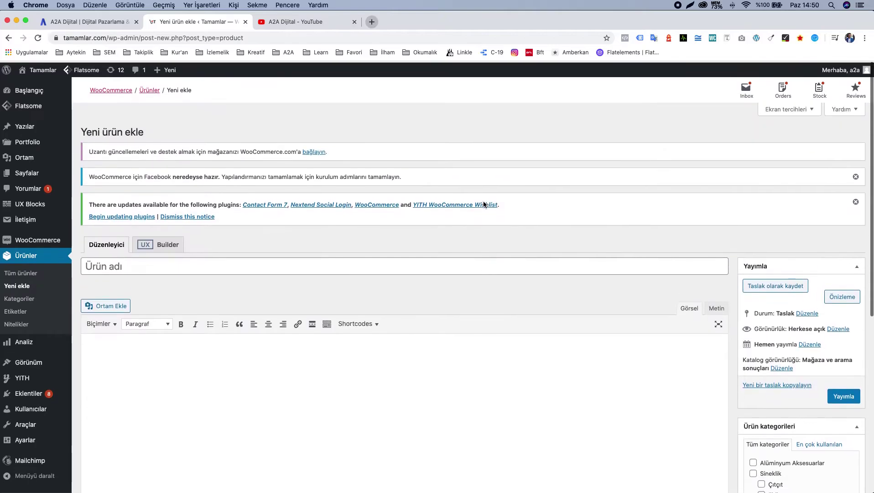
pyautogui.scroll(-10, 484, 204)
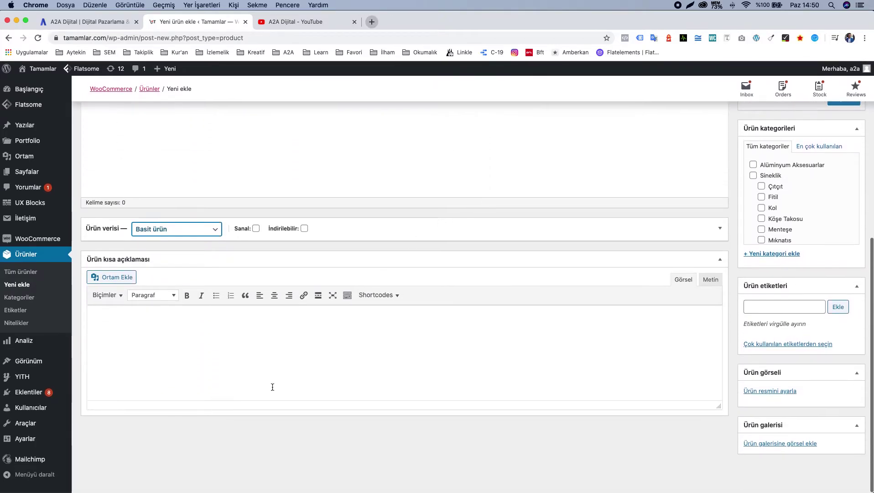
pyautogui.click(263, 363)
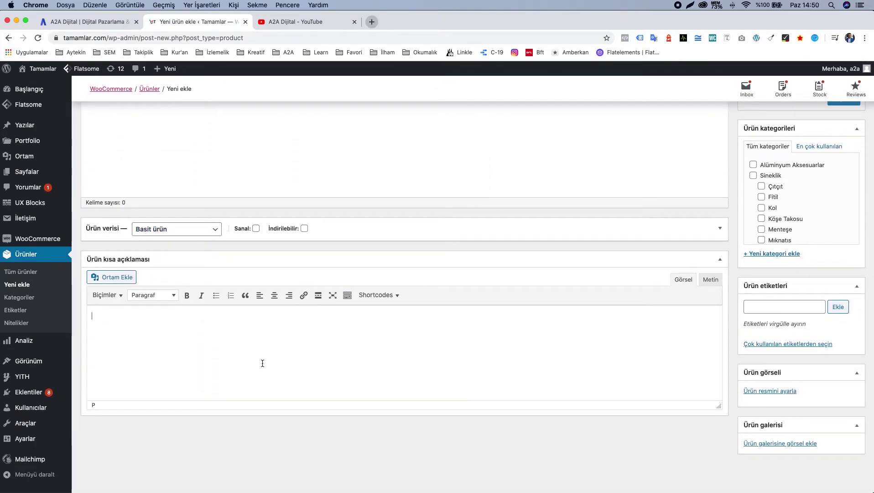
pyautogui.scroll(2, 262, 363)
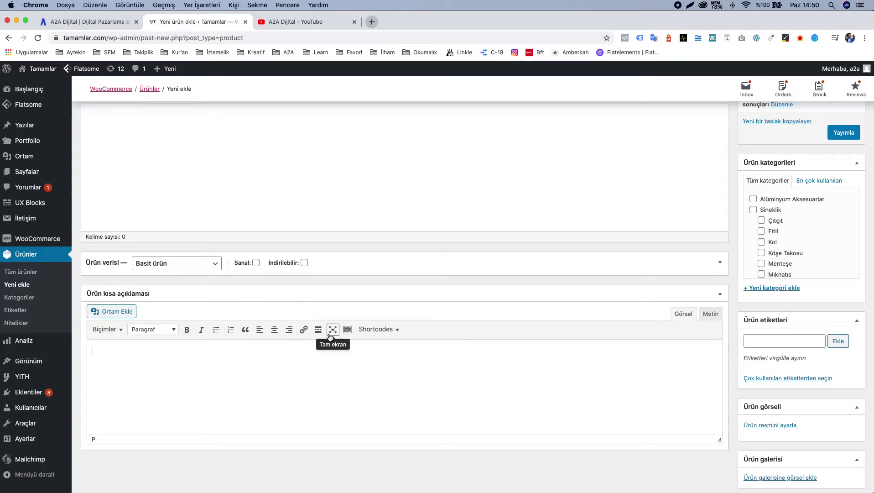
pyautogui.scroll(-2, 226, 352)
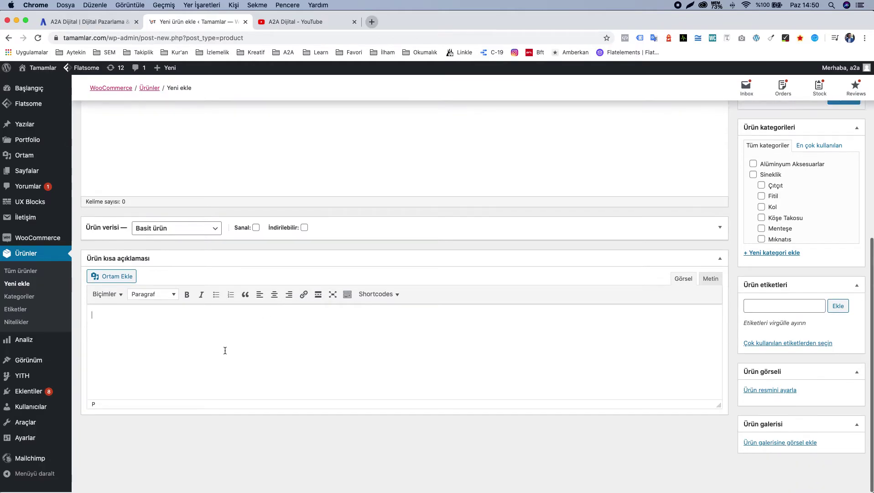
# Try the product type Gruplandırılmış ürün with the product data section expanded, and return the type to Basit ürün.
pyautogui.scroll(15, 245, 322)
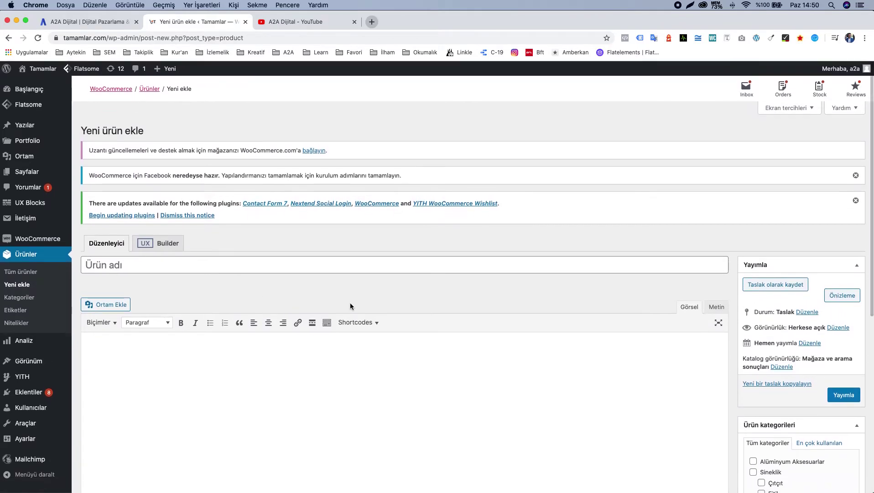
pyautogui.scroll(-7, 350, 303)
pyautogui.scroll(-8, 350, 303)
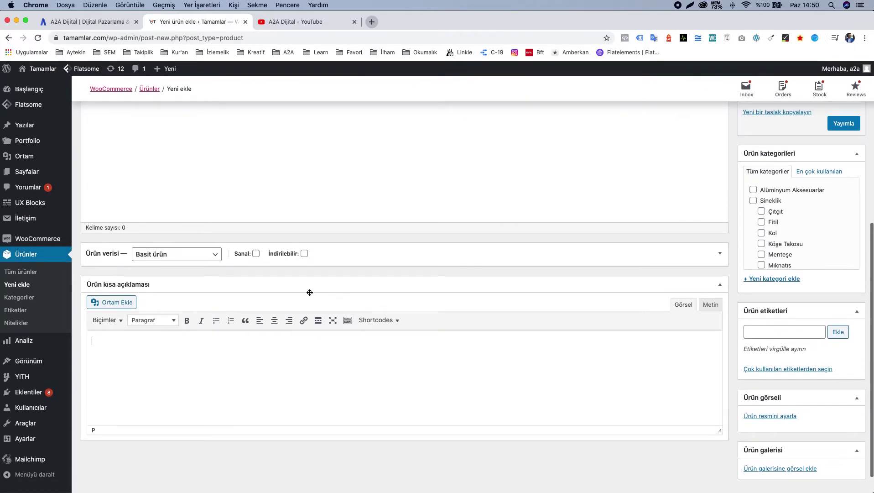
pyautogui.click(171, 254)
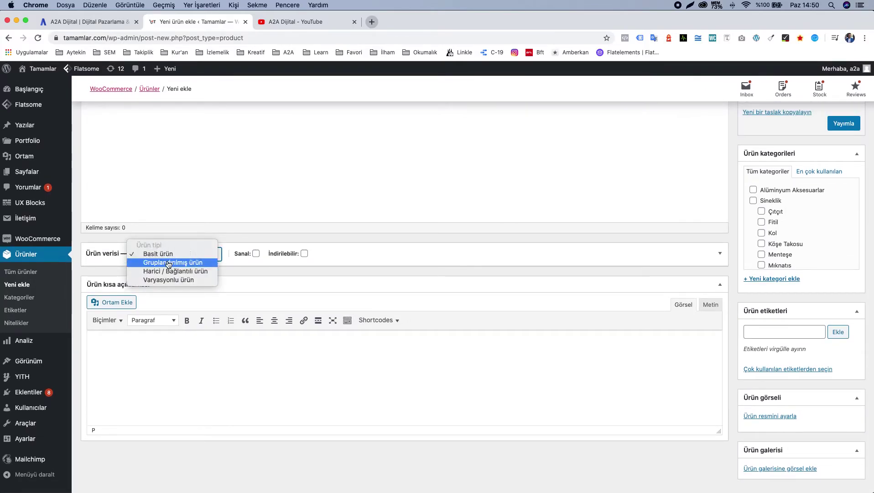
pyautogui.click(171, 263)
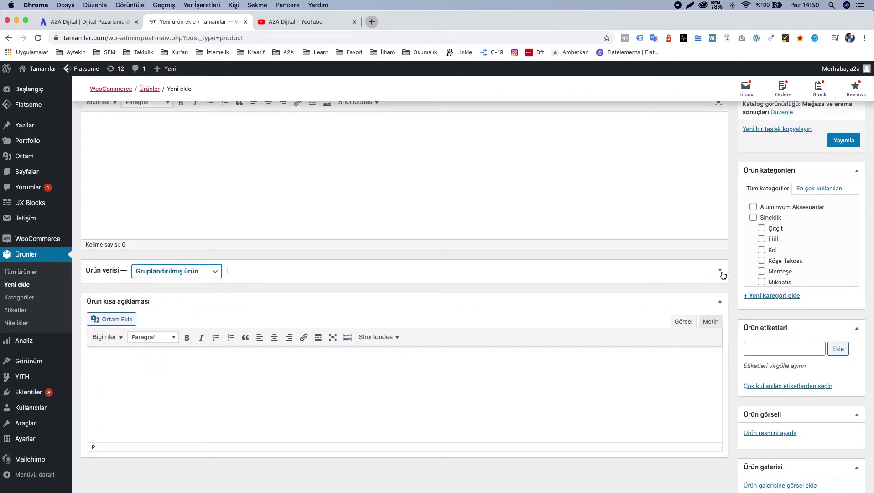
pyautogui.scroll(5, 721, 275)
pyautogui.scroll(-5, 455, 299)
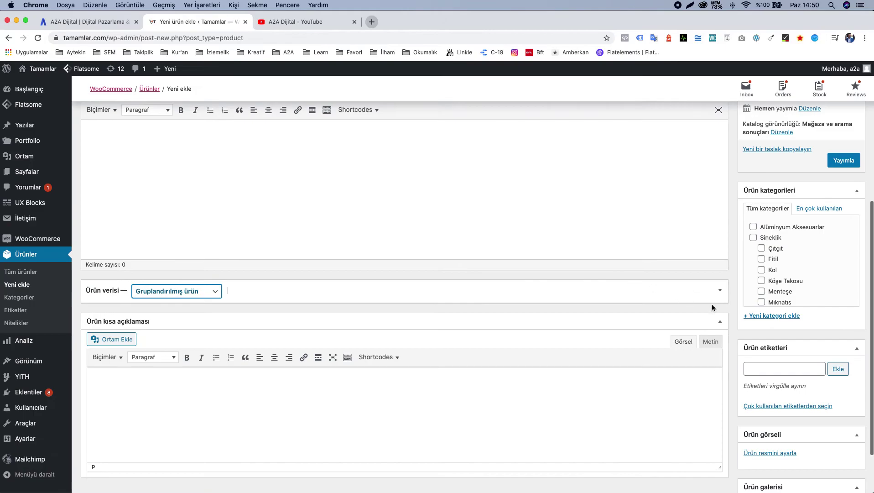
pyautogui.click(720, 291)
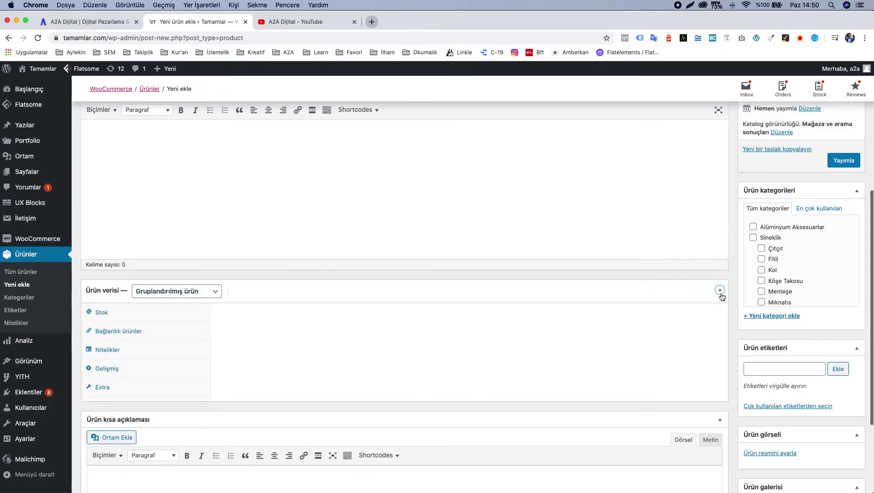
pyautogui.click(182, 293)
pyautogui.click(170, 283)
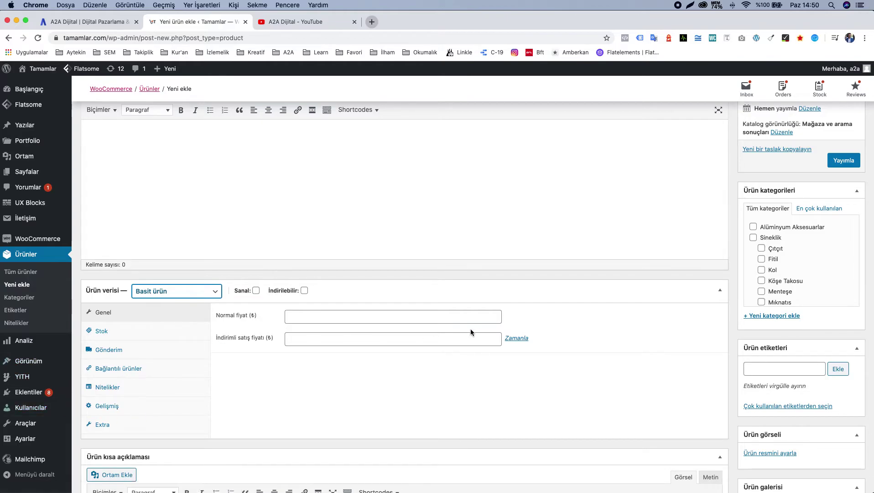
# Examine the product's publishing options, the full list of product categories with its option for adding a category, and the product tags area.
pyautogui.scroll(5, 502, 326)
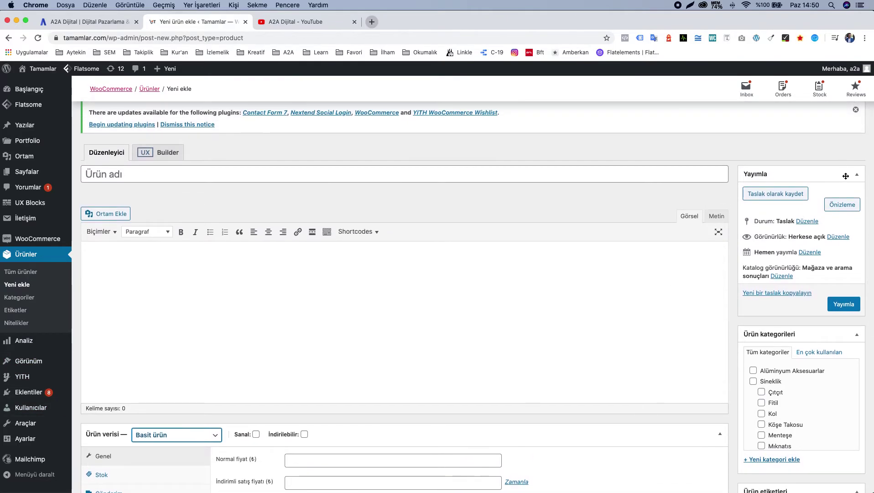
pyautogui.scroll(-2, 785, 208)
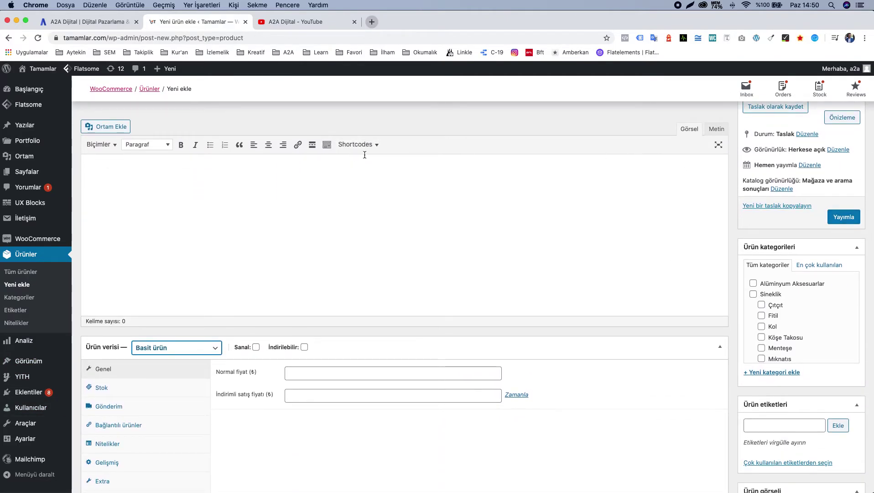
pyautogui.scroll(3, 365, 155)
pyautogui.scroll(-2, 365, 158)
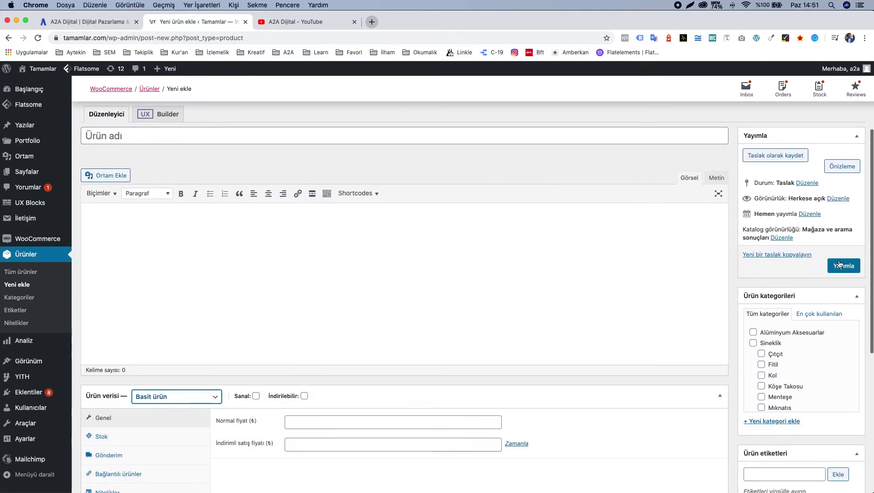
pyautogui.scroll(-2, 760, 244)
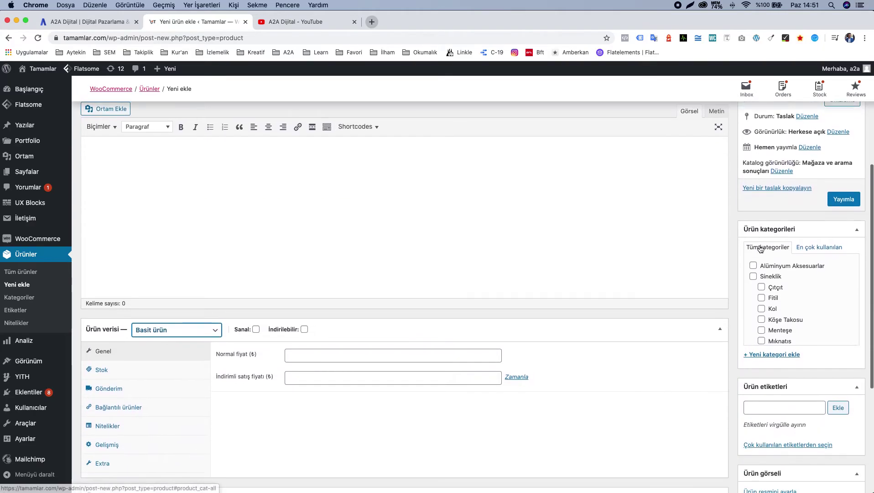
pyautogui.scroll(2, 541, 222)
pyautogui.scroll(-2, 703, 239)
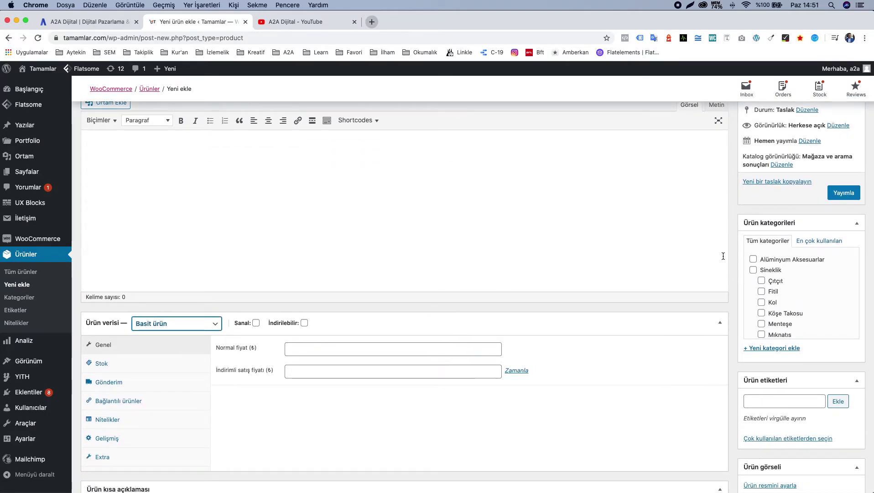
pyautogui.scroll(-6, 798, 284)
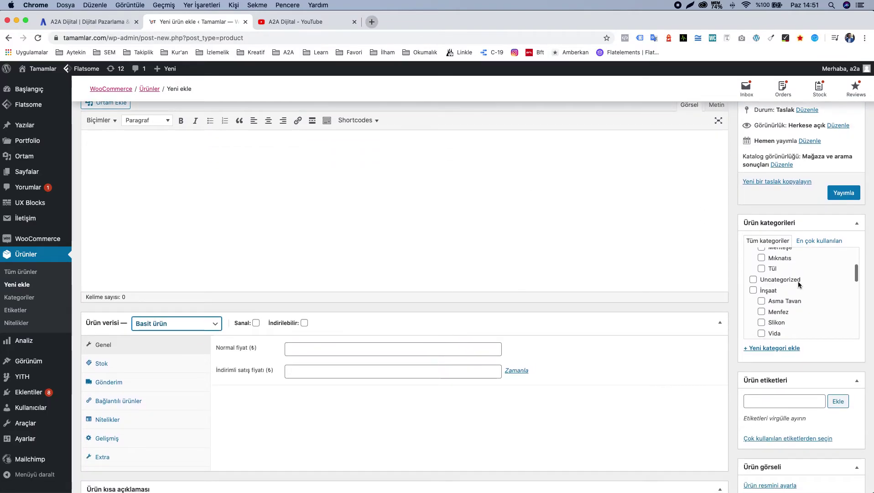
pyautogui.scroll(6, 798, 284)
pyautogui.scroll(-3, 799, 284)
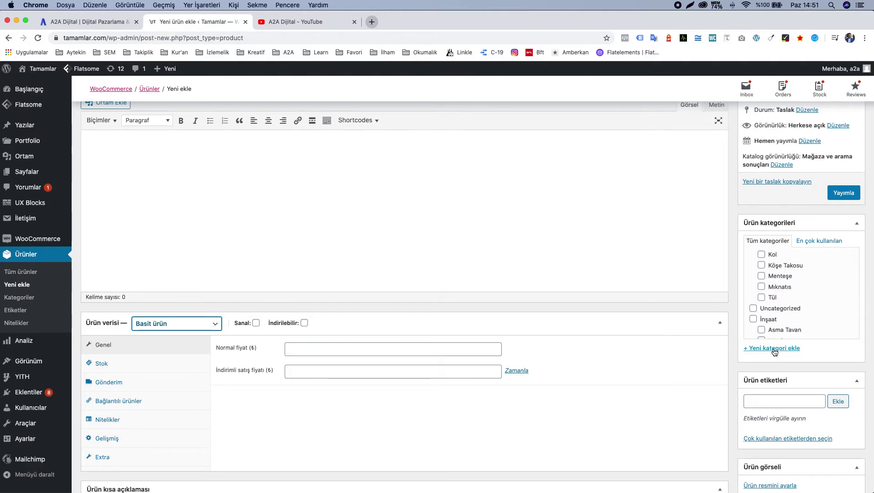
pyautogui.scroll(-5, 780, 350)
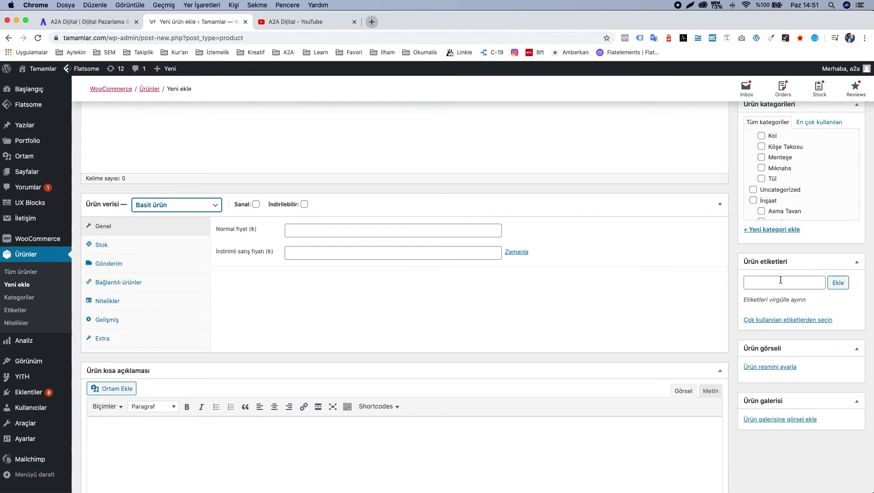
pyautogui.scroll(3, 788, 172)
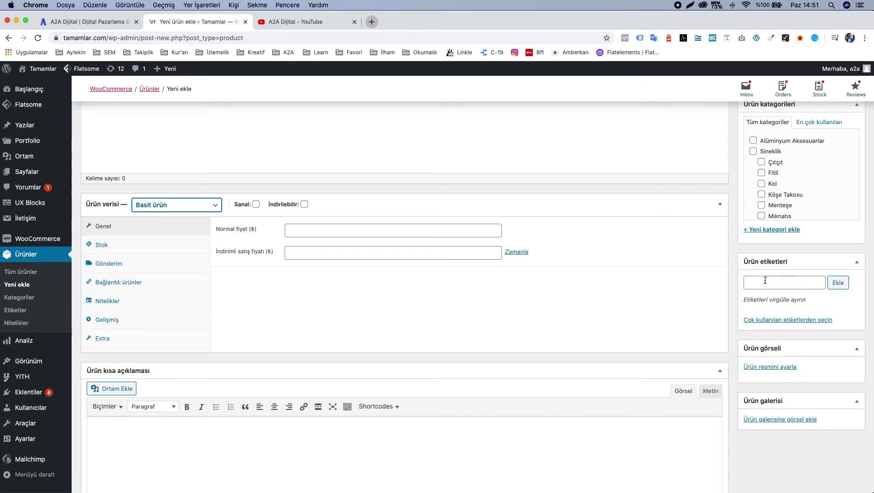
# Enter "indirimli tişört" as a product tag without adding it, and clear the entry.
pyautogui.click(765, 280)
pyautogui.write('ind')
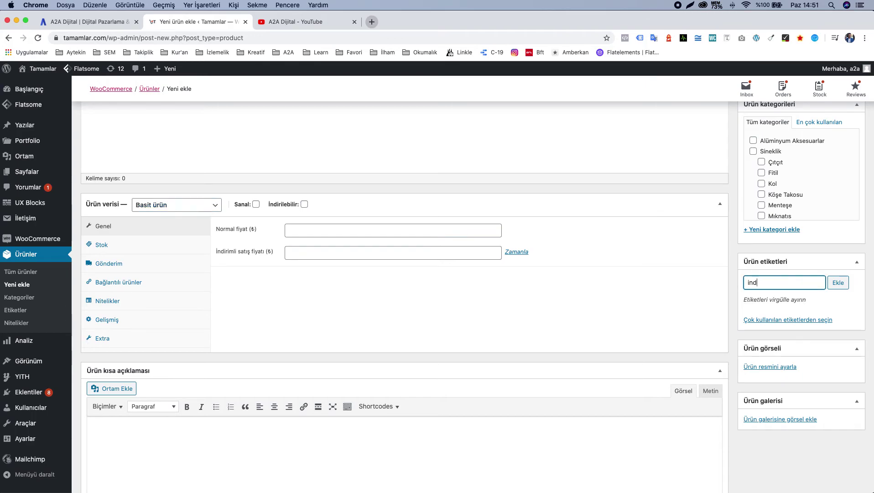
pyautogui.write('irimli tişört')
pyautogui.tripleClick(767, 283)
pyautogui.press('BackSpace')
pyautogui.click(796, 297)
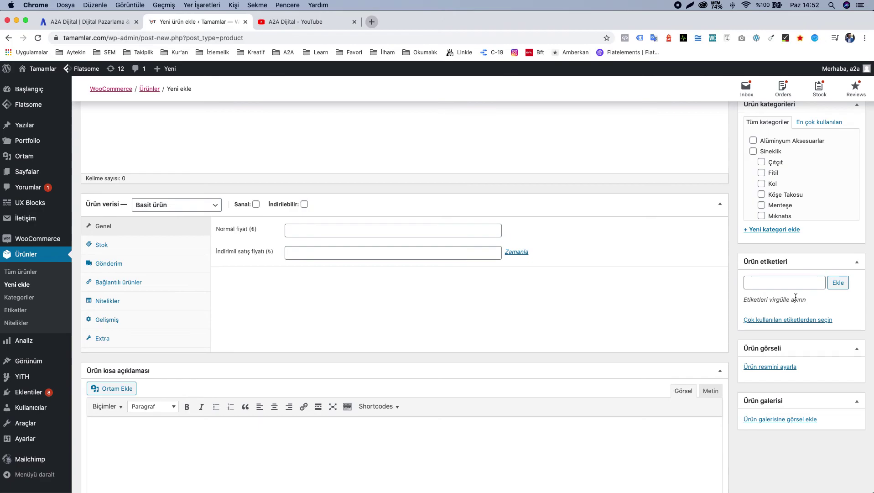
# Examine the product image and product gallery areas, and review the whole new product form from the product name down.
pyautogui.scroll(-1, 796, 292)
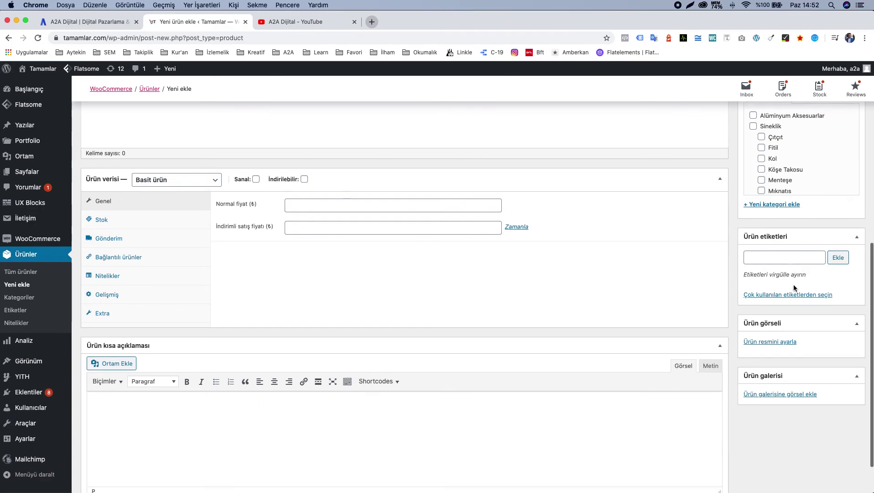
pyautogui.scroll(-1, 793, 274)
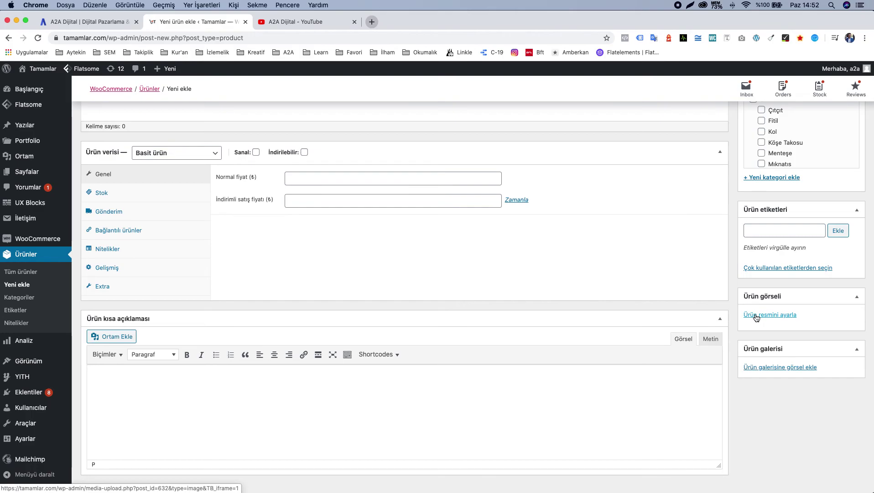
pyautogui.scroll(-1, 766, 308)
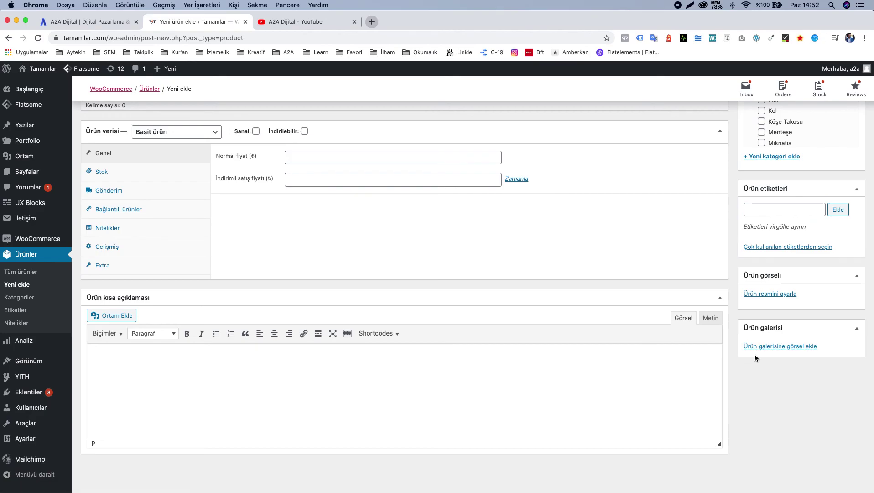
pyautogui.scroll(5, 755, 353)
pyautogui.scroll(5, 752, 352)
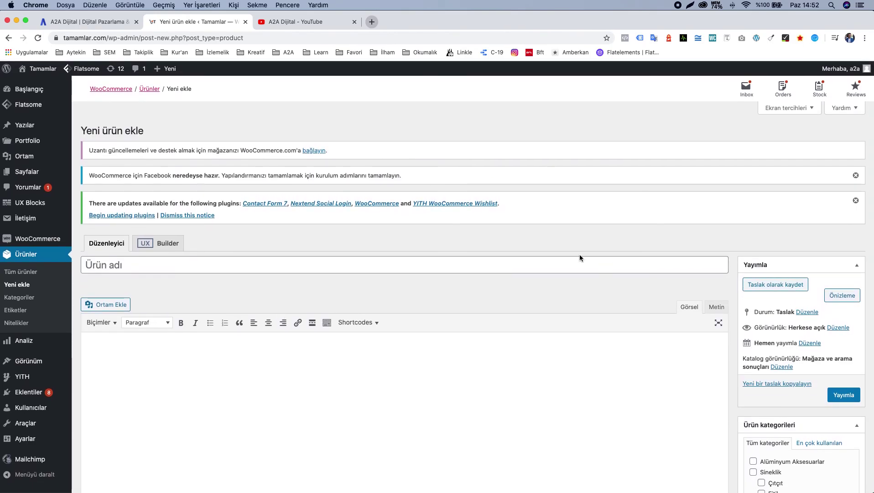
pyautogui.scroll(-6, 580, 256)
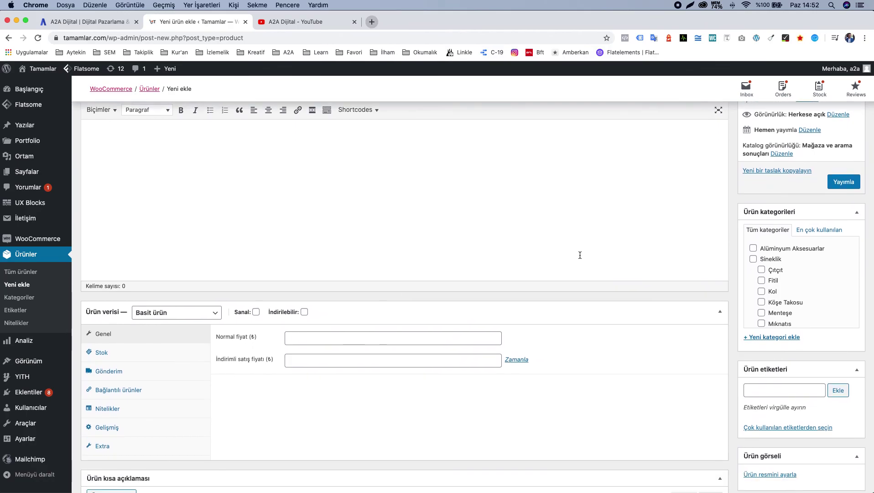
pyautogui.scroll(6, 580, 256)
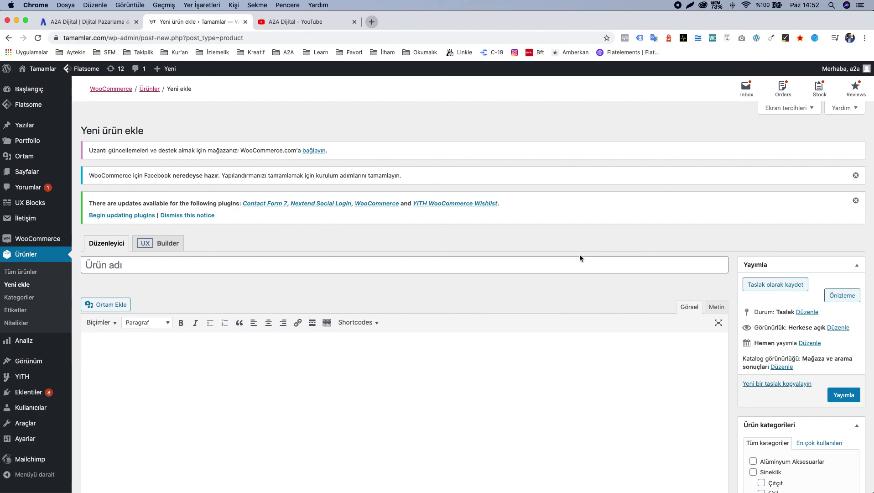
pyautogui.scroll(-5, 579, 255)
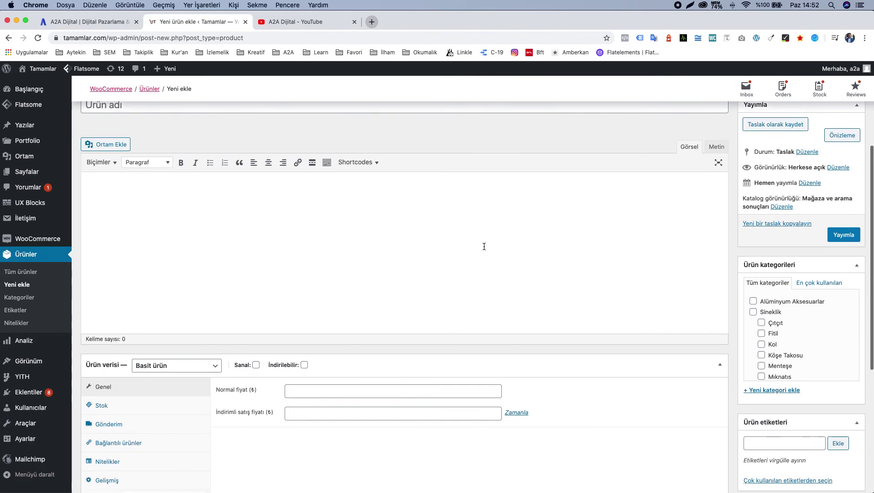
pyautogui.scroll(5, 406, 237)
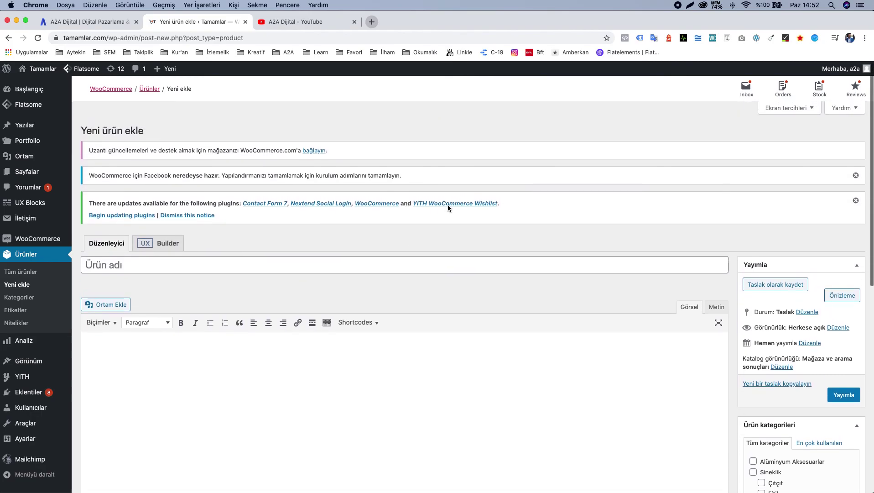